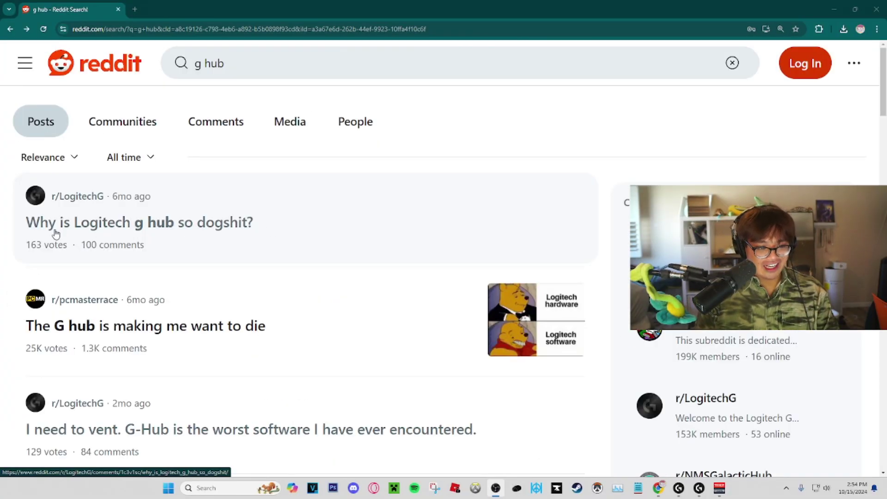
# Step: Scroll down through the Reddit post results for 'g hub'
pyautogui.scroll(-1, 418, 282)
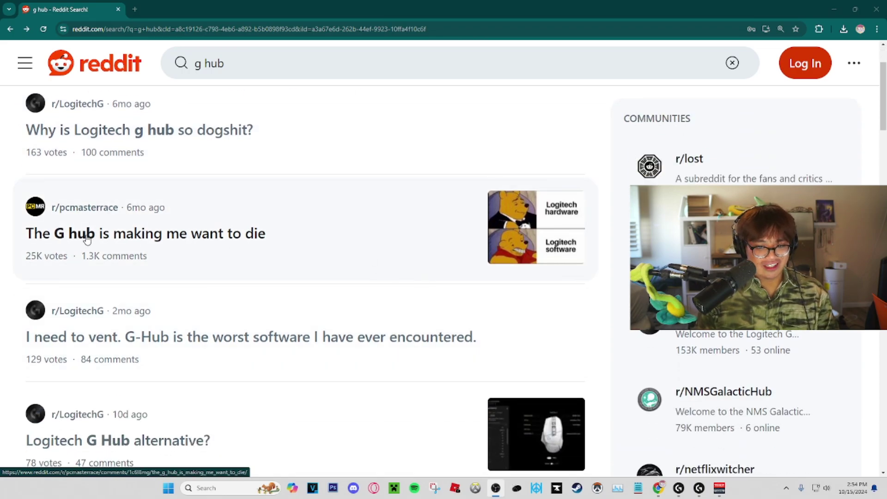
pyautogui.scroll(-5, 87, 239)
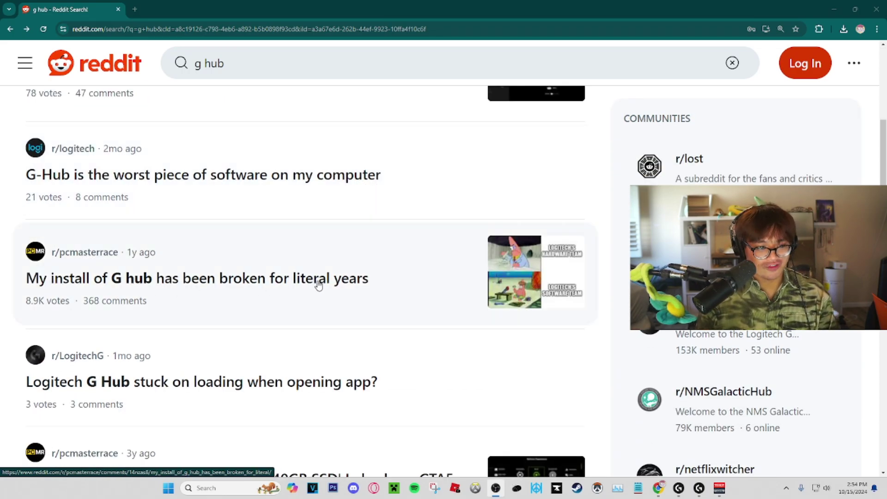
pyautogui.scroll(-3, 107, 253)
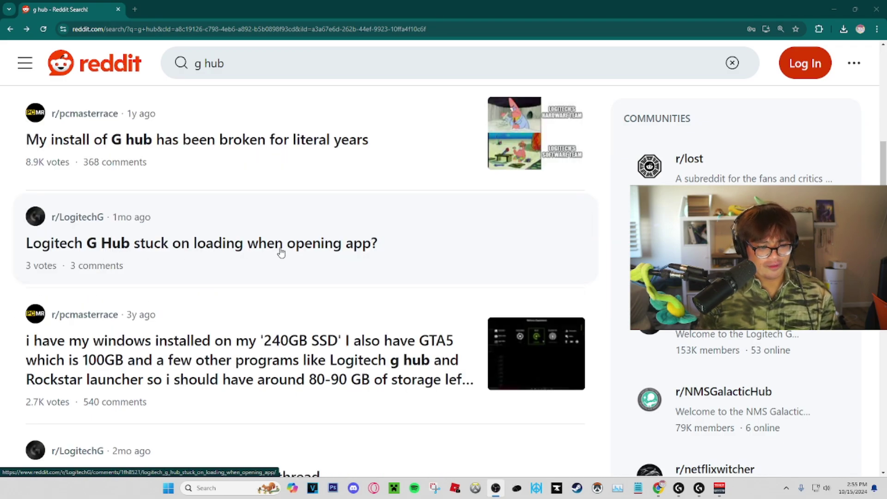
pyautogui.scroll(-10, 278, 252)
pyautogui.scroll(-1, 235, 234)
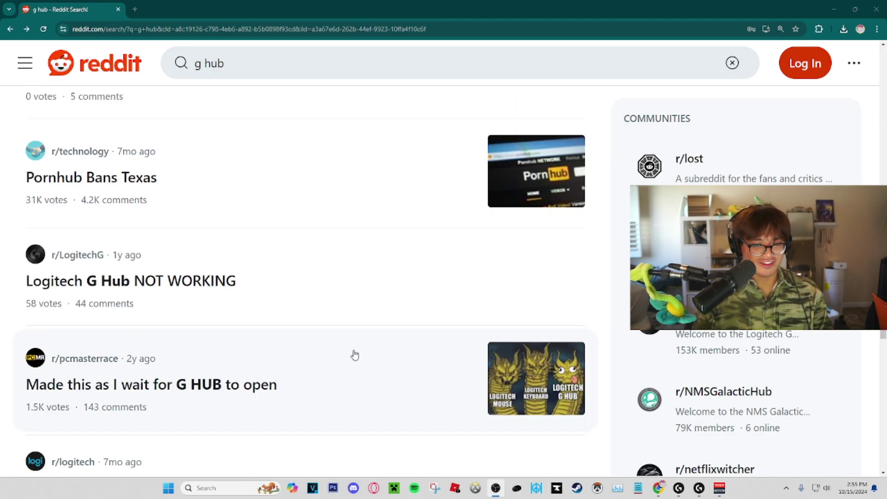
pyautogui.scroll(15, 185, 295)
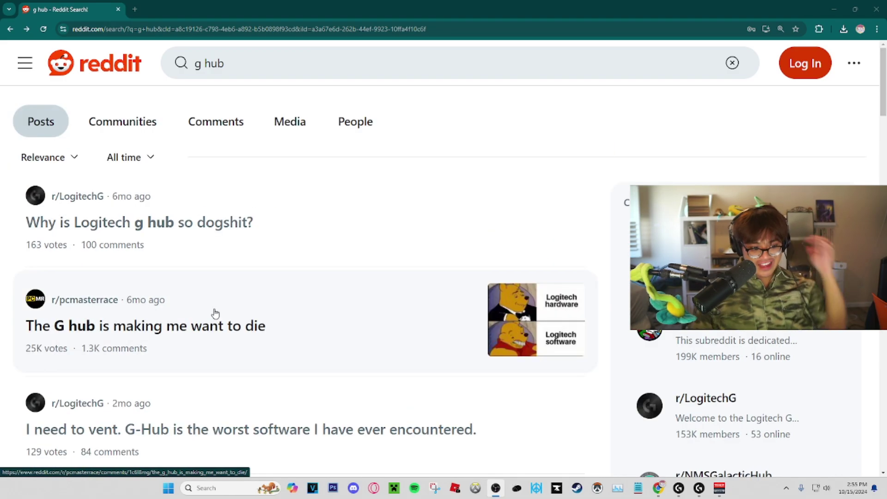
pyautogui.scroll(-3, 232, 327)
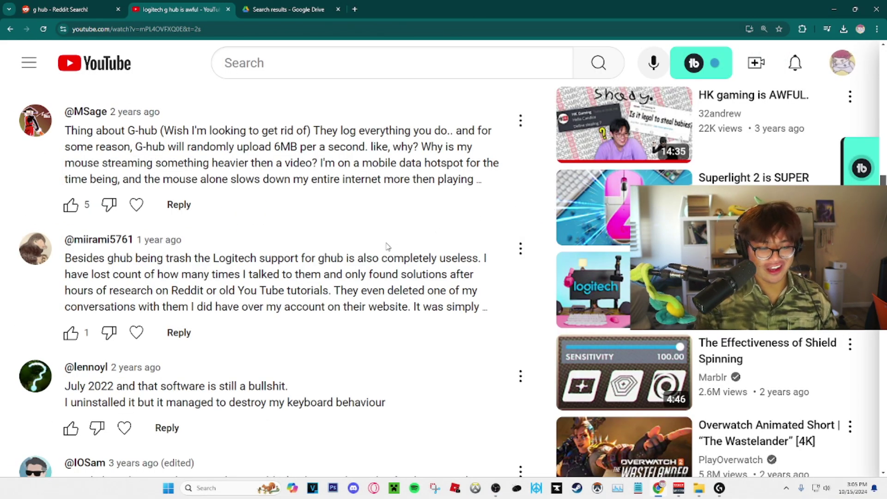
pyautogui.scroll(-5, 115, 259)
# Step: Expand the truncated YouTube comments, including the one about the G502 Hero
pyautogui.click(90, 258)
pyautogui.scroll(-2, 125, 257)
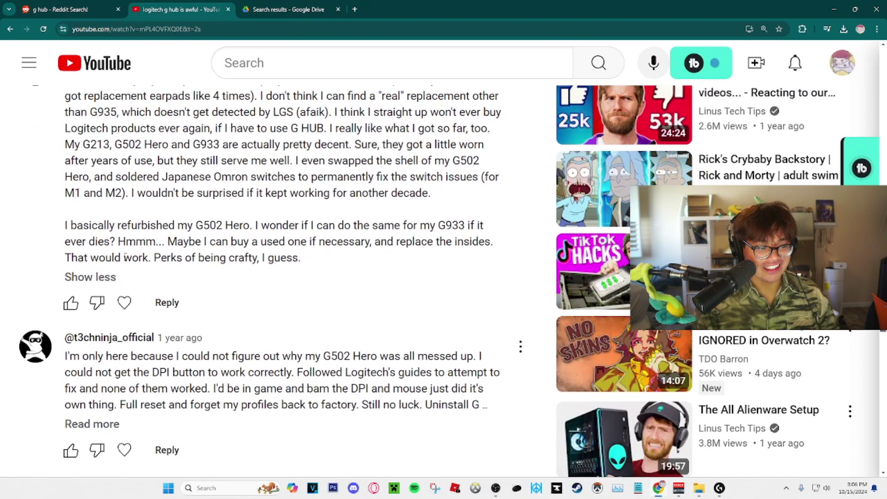
pyautogui.click(93, 395)
pyautogui.scroll(-5, 92, 395)
pyautogui.scroll(2, 176, 296)
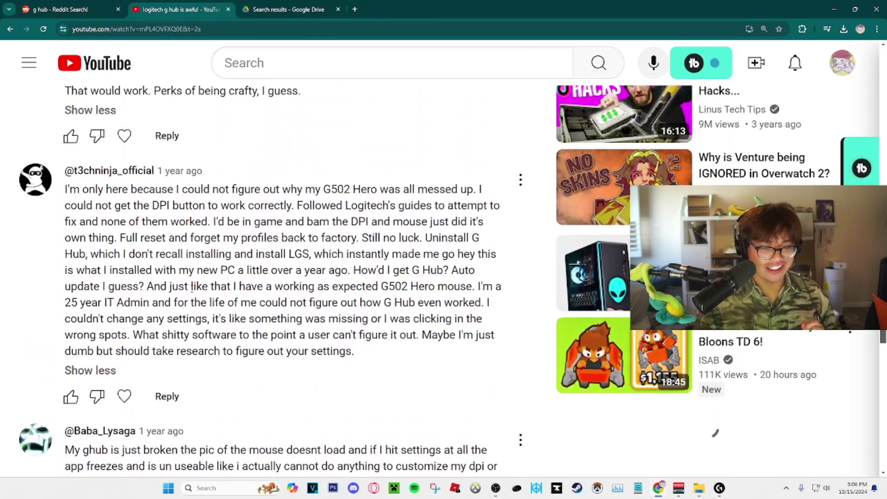
# Step: Zoom the page out and highlight the passages about Logitech support and deleted conversations
pyautogui.hotkey('ctrl', '-')
pyautogui.scroll(-10, 155, 245)
pyautogui.moveTo(65, 258); pyautogui.dragTo(226, 257)
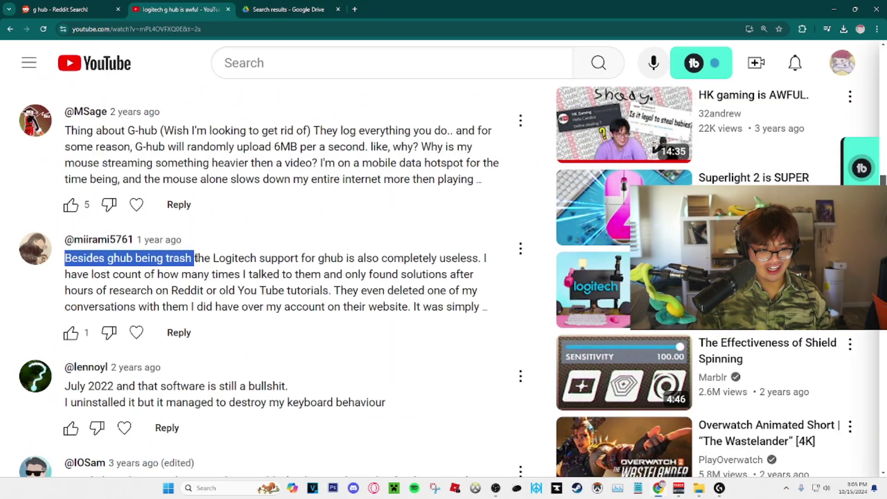
pyautogui.click(226, 258)
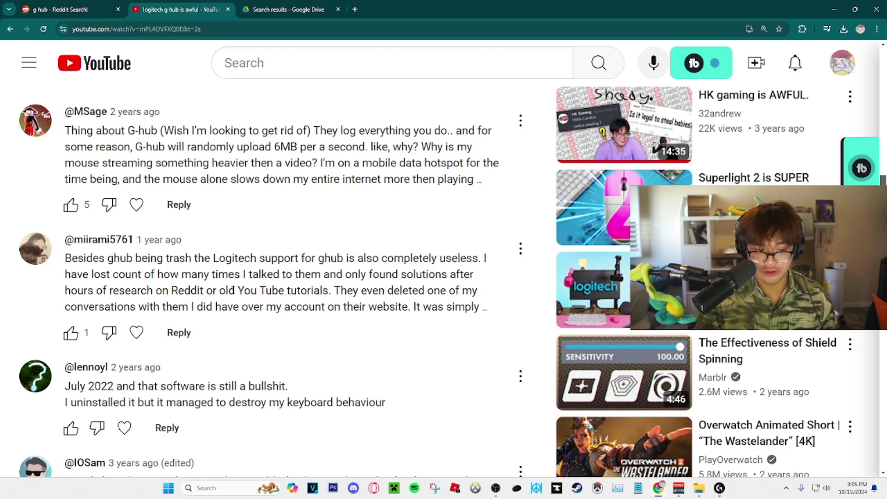
pyautogui.moveTo(340, 286); pyautogui.dragTo(409, 308)
pyautogui.click(337, 292)
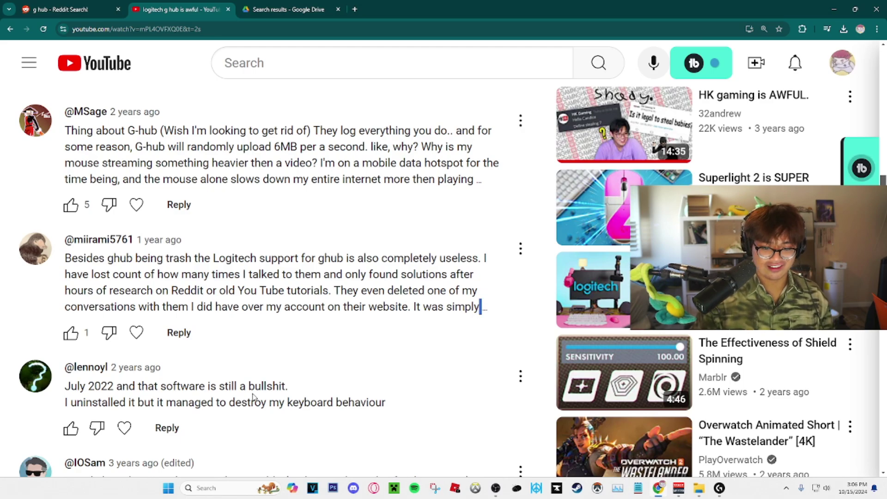
pyautogui.scroll(-2, 486, 323)
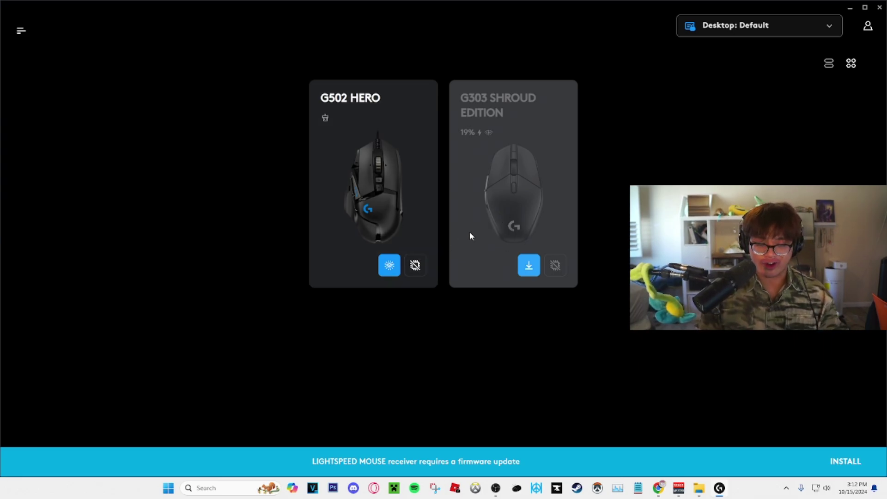
# Step: Open the G502 HERO card to show its DPI speeds 1200, 2400, 3200 and 6400
pyautogui.click(389, 235)
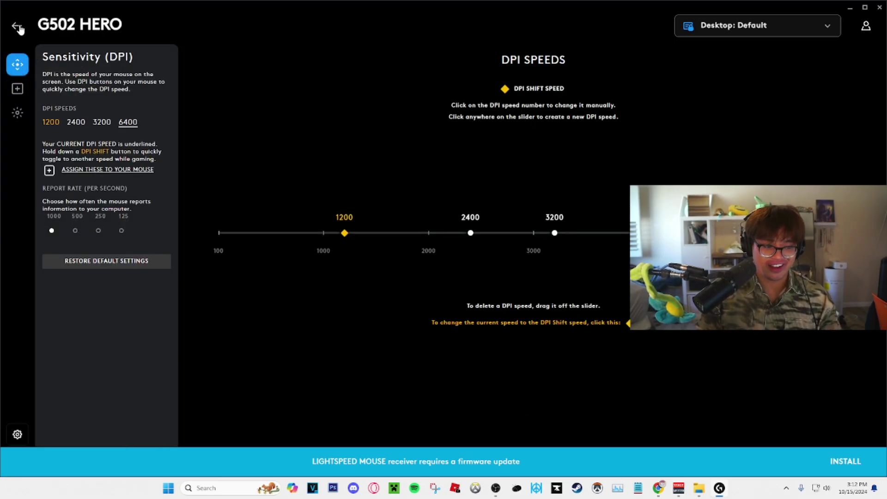
# Step: Check the G502 HERO's lighting page, then glance at the Logi Play promotion and return
pyautogui.click(17, 112)
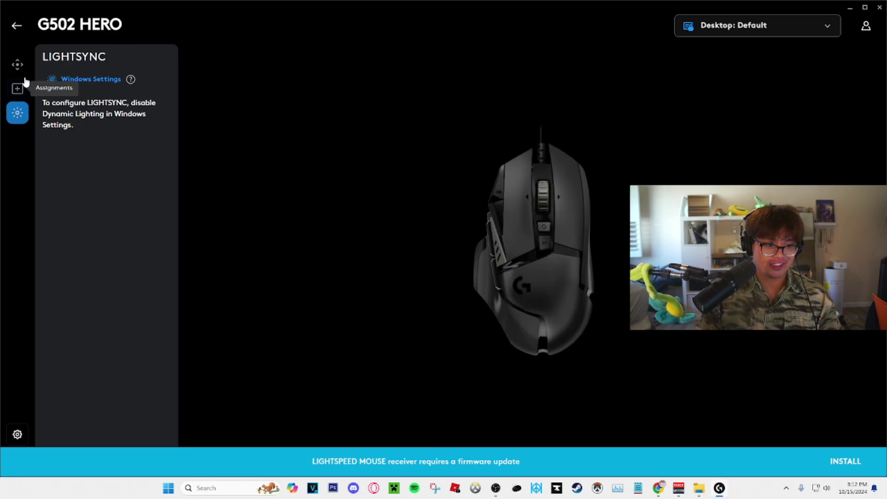
pyautogui.click(17, 25)
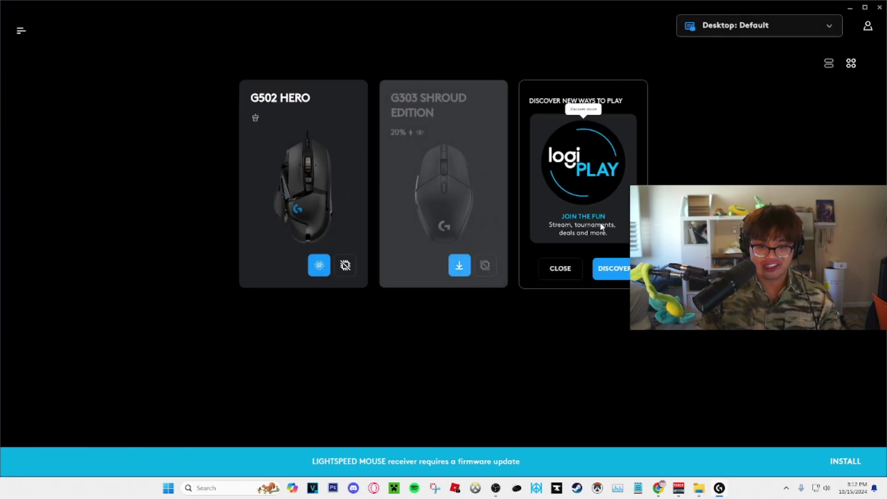
pyautogui.click(600, 224)
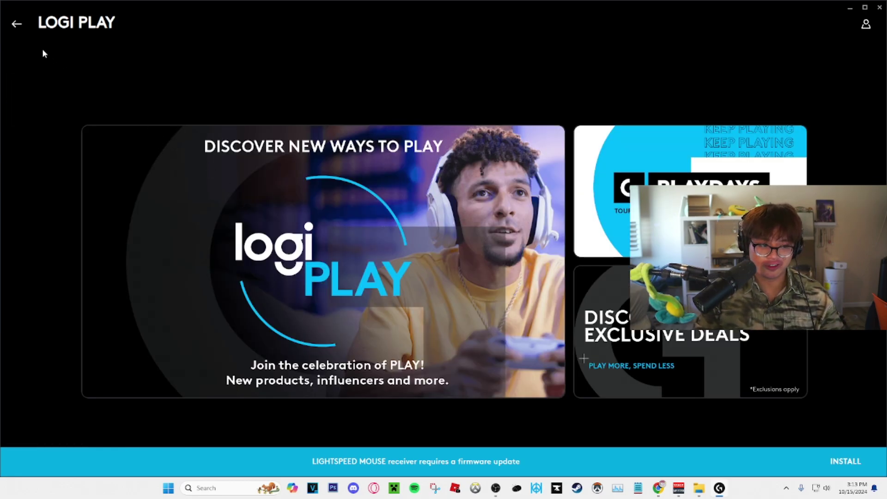
pyautogui.click(18, 24)
pyautogui.click(613, 274)
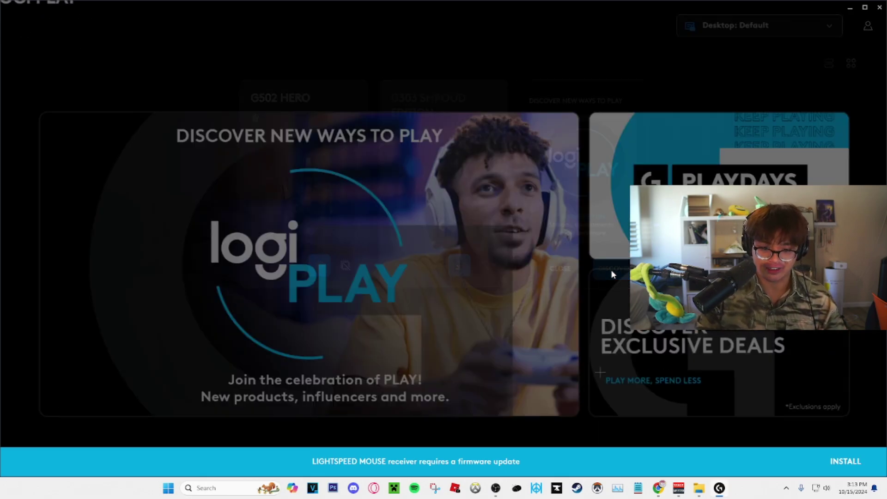
pyautogui.hotkey('alt', 'Left')
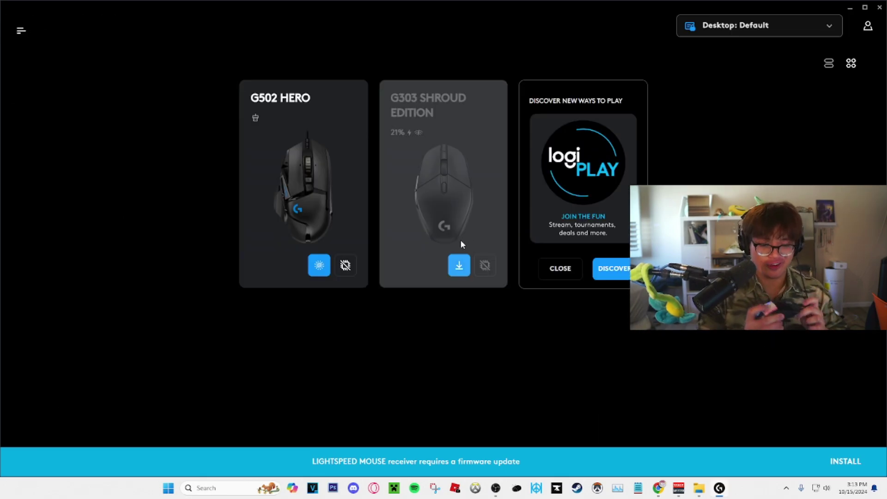
# Step: Review the G502 Hero's button assignments and DPI settings, then return to the device list
pyautogui.click(304, 184)
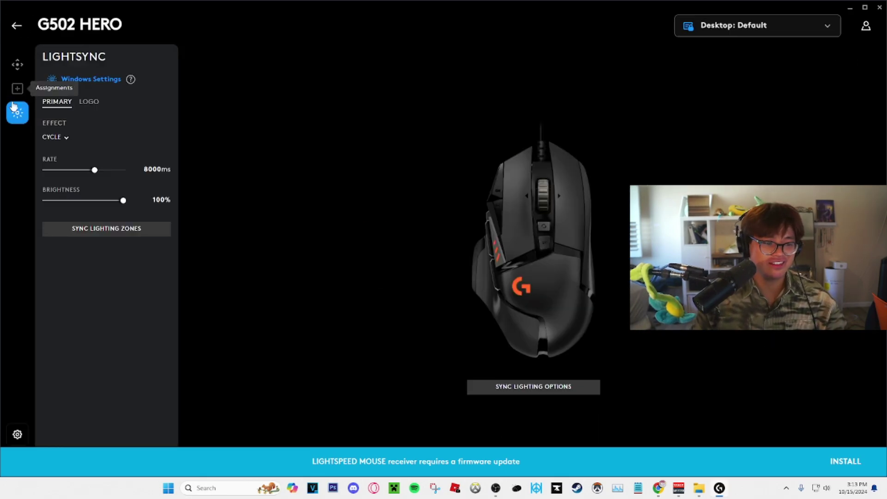
pyautogui.click(18, 88)
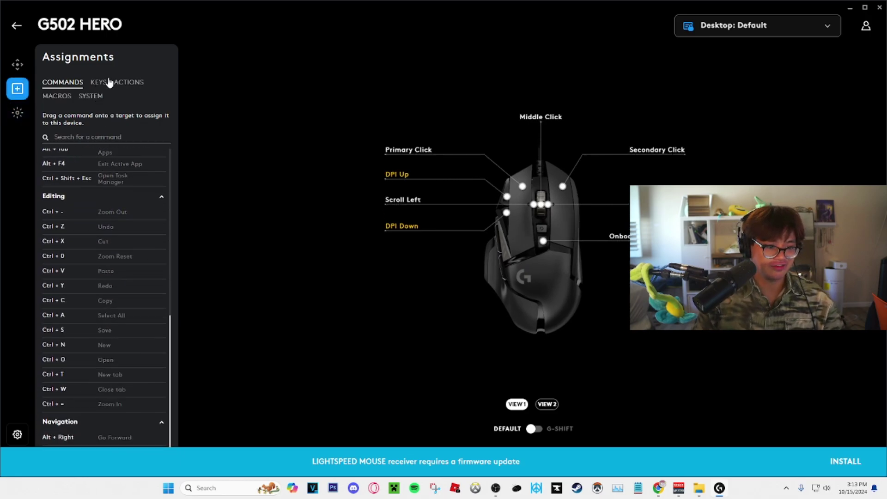
pyautogui.click(125, 83)
pyautogui.click(17, 89)
pyautogui.click(18, 64)
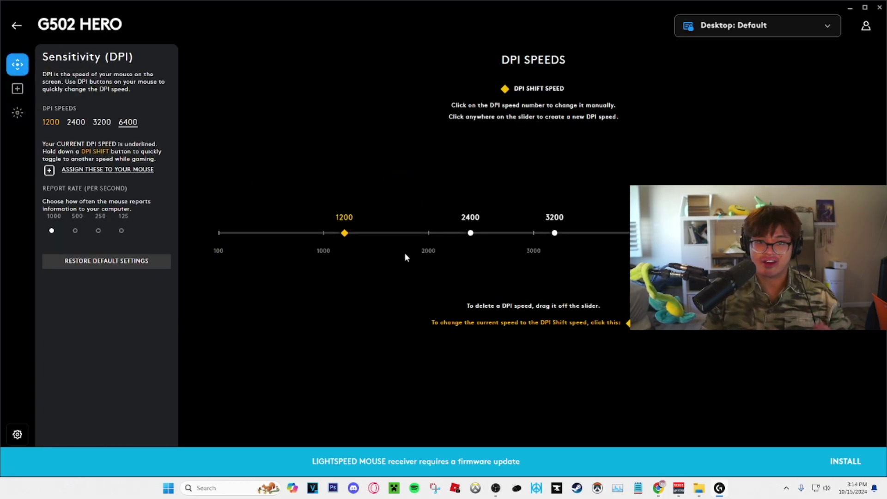
pyautogui.click(16, 26)
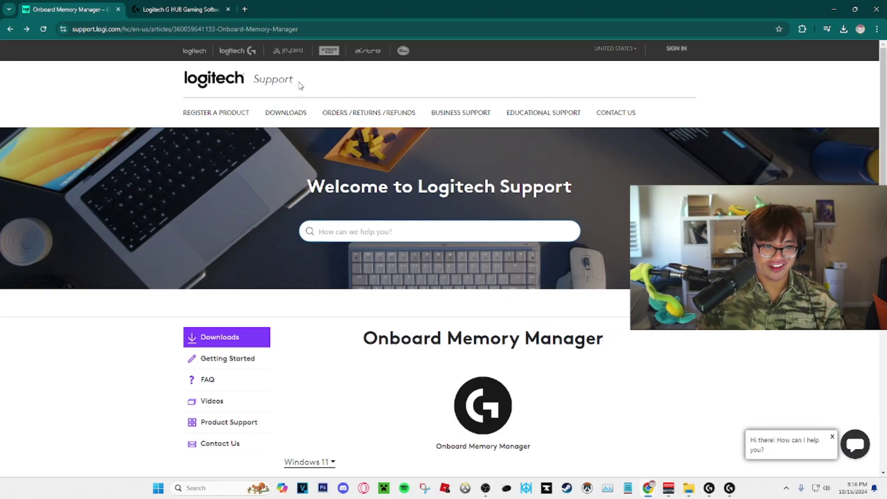
pyautogui.scroll(-5, 335, 238)
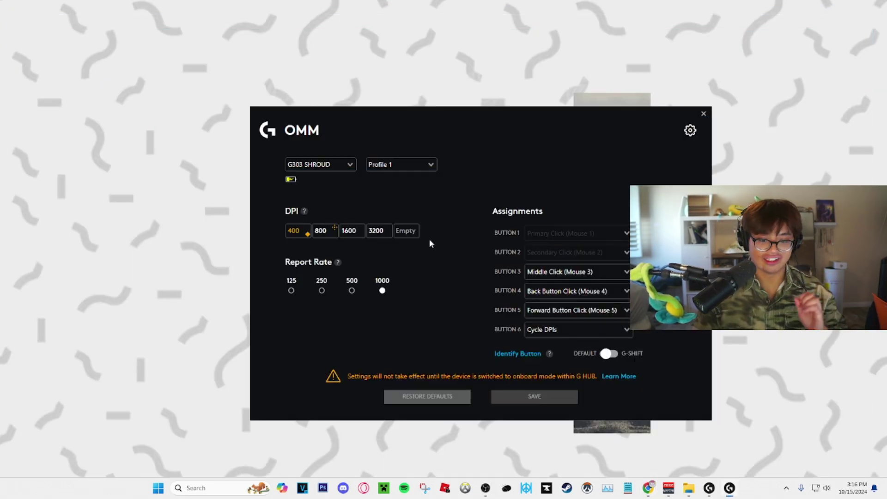
# Step: Move the Onboard Memory Manager window and switch between the G502 Hero and G303 SHROUD
pyautogui.moveTo(438, 125); pyautogui.dragTo(443, 99)
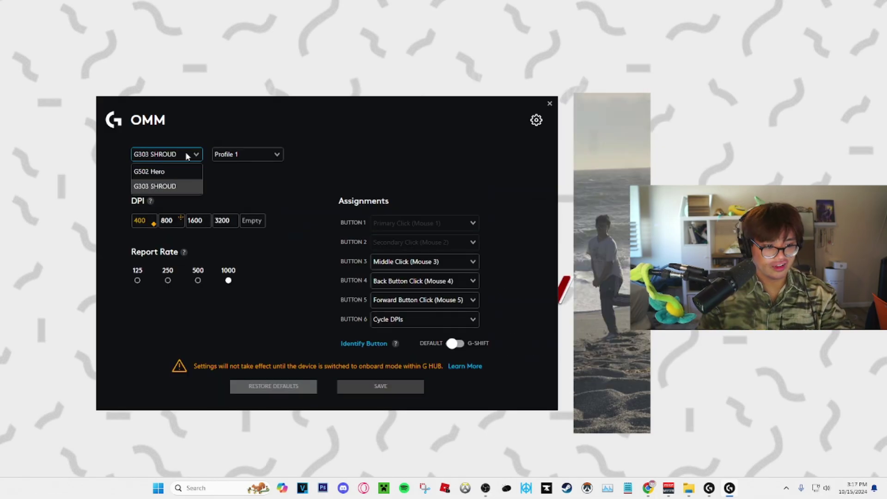
pyautogui.click(189, 154)
pyautogui.click(190, 154)
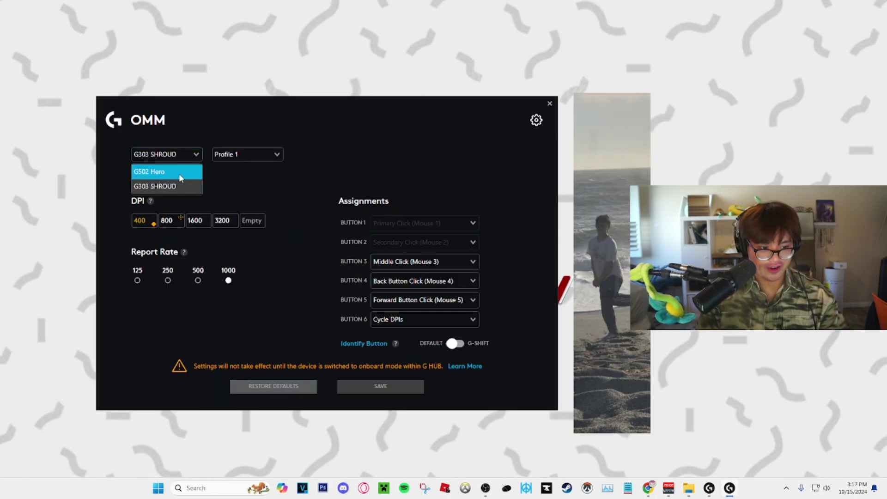
pyautogui.click(179, 172)
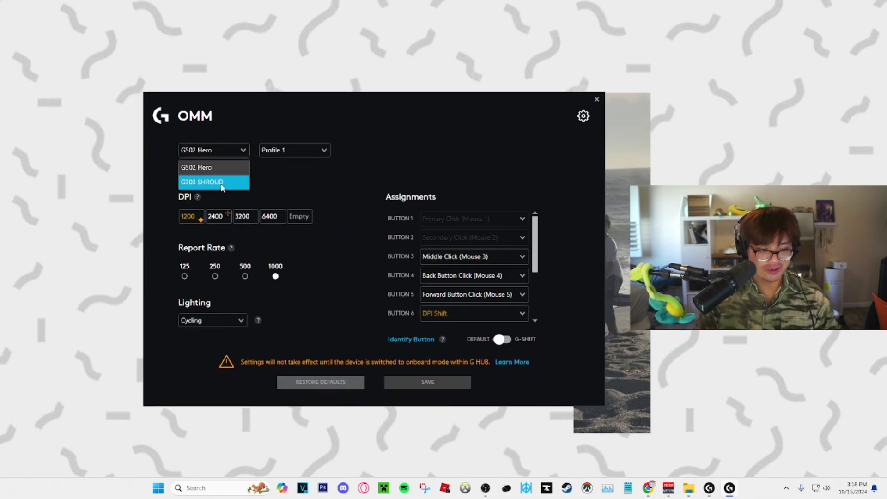
pyautogui.click(221, 181)
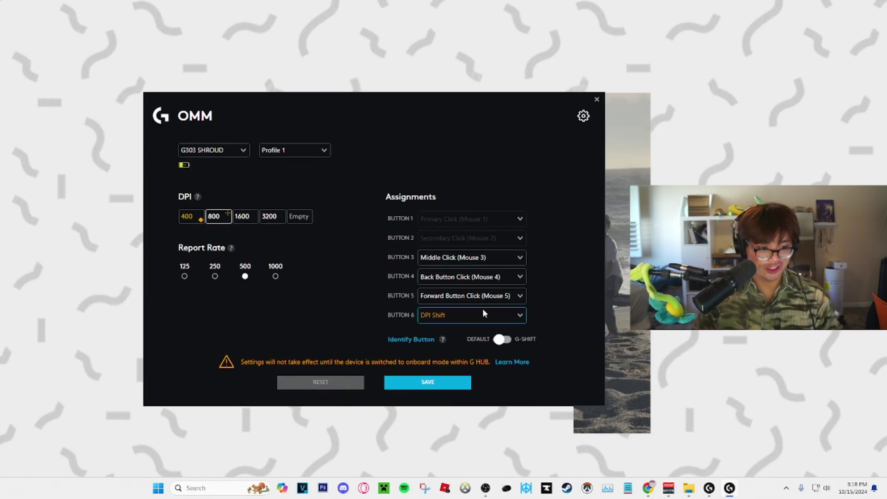
# Step: Set button 6 to Mute and the report rate to 1000 per second
pyautogui.click(519, 315)
pyautogui.click(462, 366)
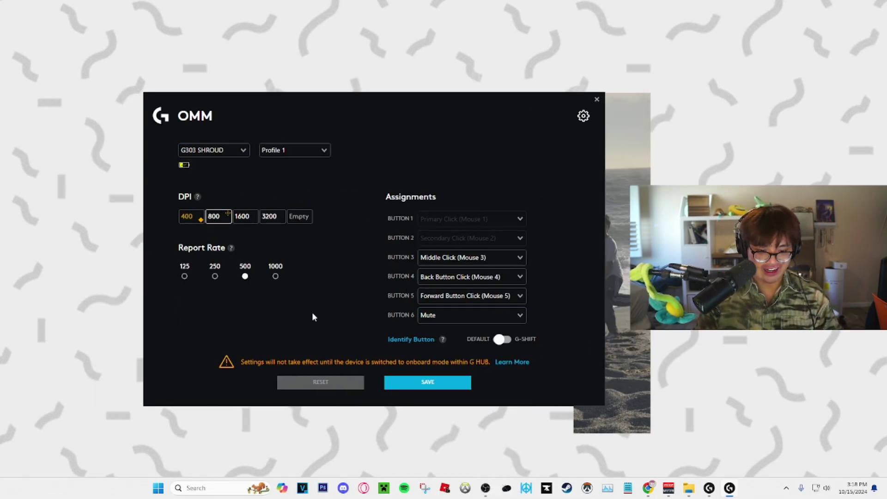
pyautogui.click(275, 276)
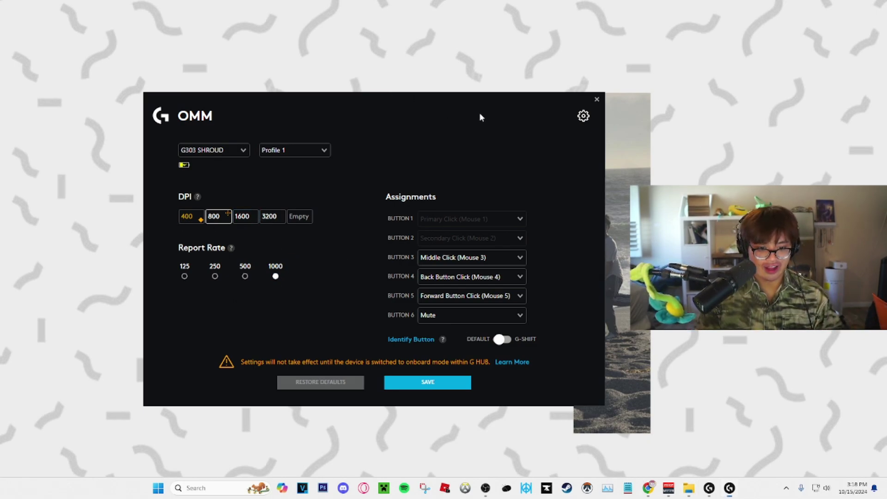
# Step: Select the G502 Hero from the connected mice list
pyautogui.click(220, 149)
pyautogui.click(221, 149)
pyautogui.click(224, 148)
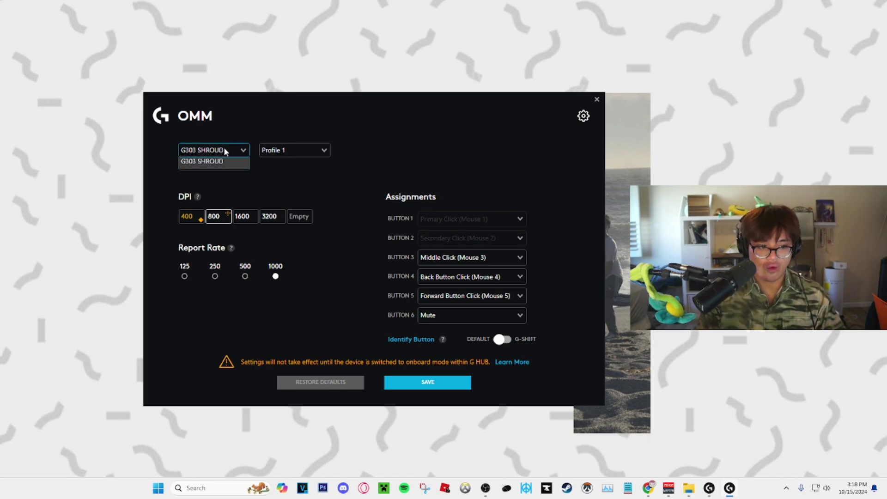
pyautogui.click(224, 147)
pyautogui.click(224, 147)
pyautogui.click(199, 167)
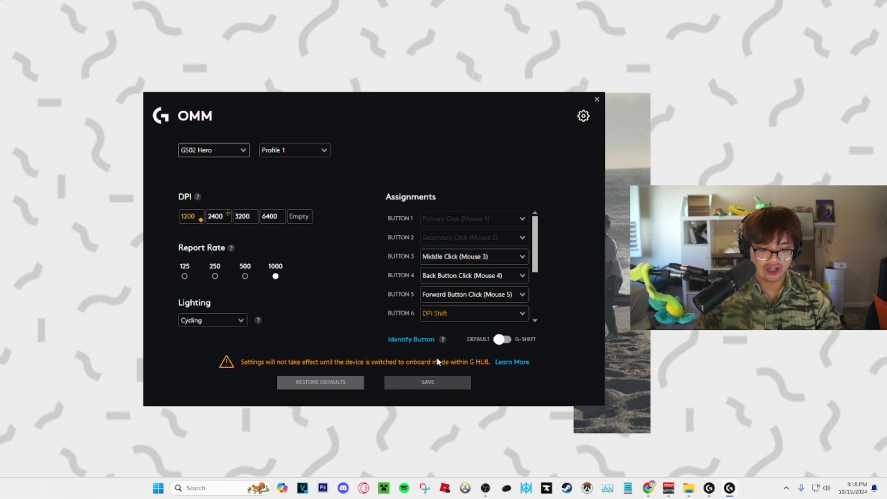
# Step: Switch to the G502 Hero's Profile 2, select its 1600 DPI field, and reposition the window
pyautogui.click(245, 276)
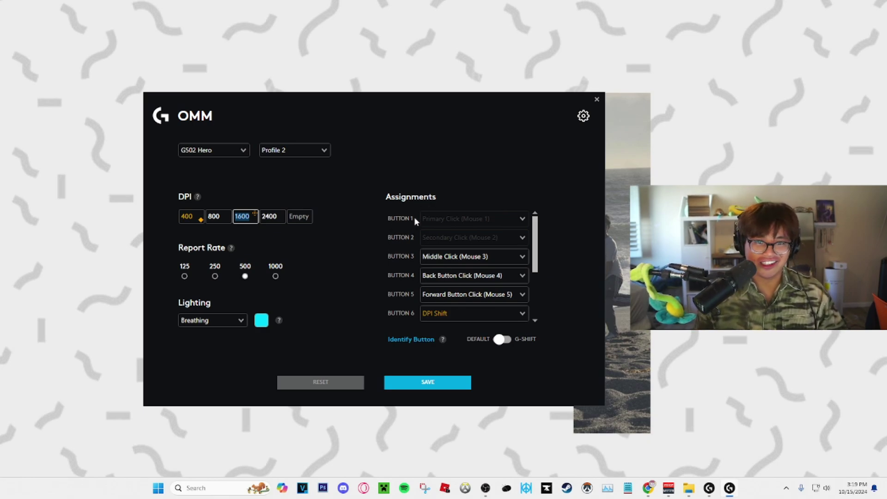
pyautogui.click(231, 213)
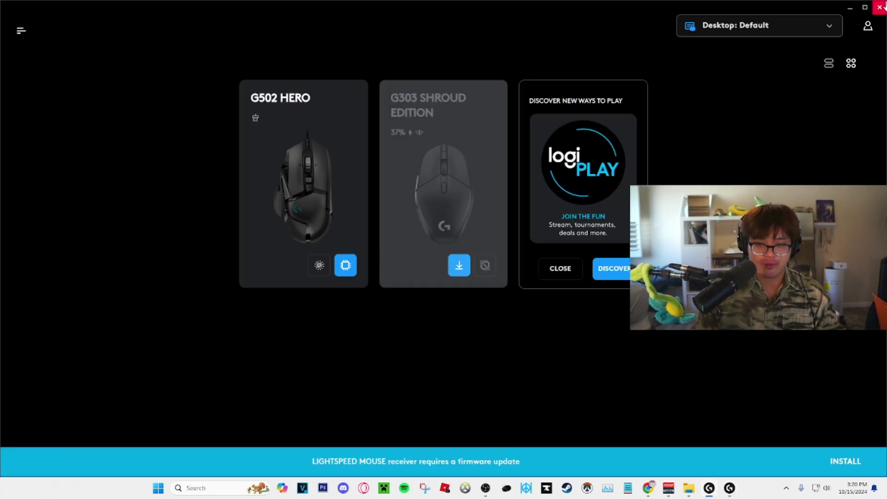
pyautogui.click(851, 8)
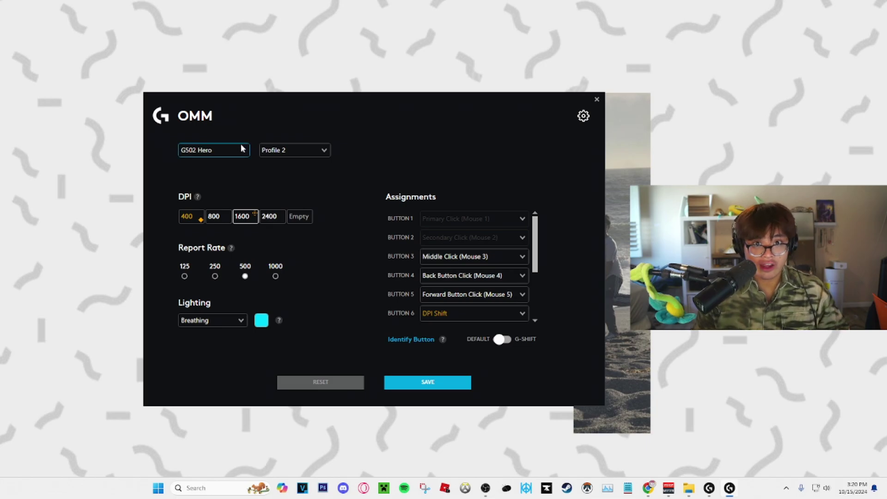
pyautogui.moveTo(293, 137); pyautogui.dragTo(306, 135)
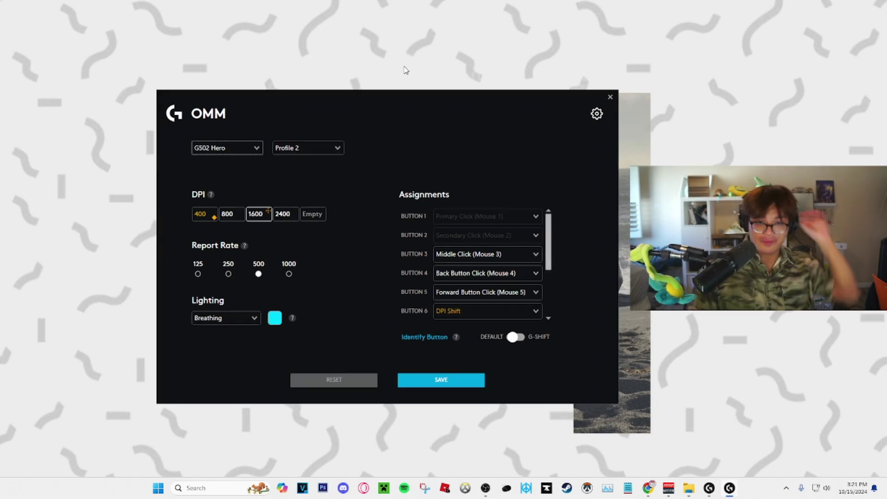
pyautogui.hotkey('alt', 'Tab')
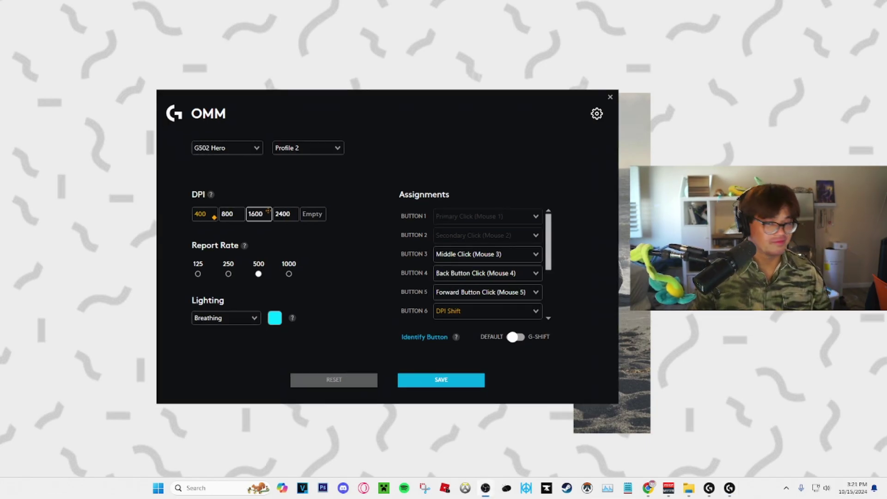